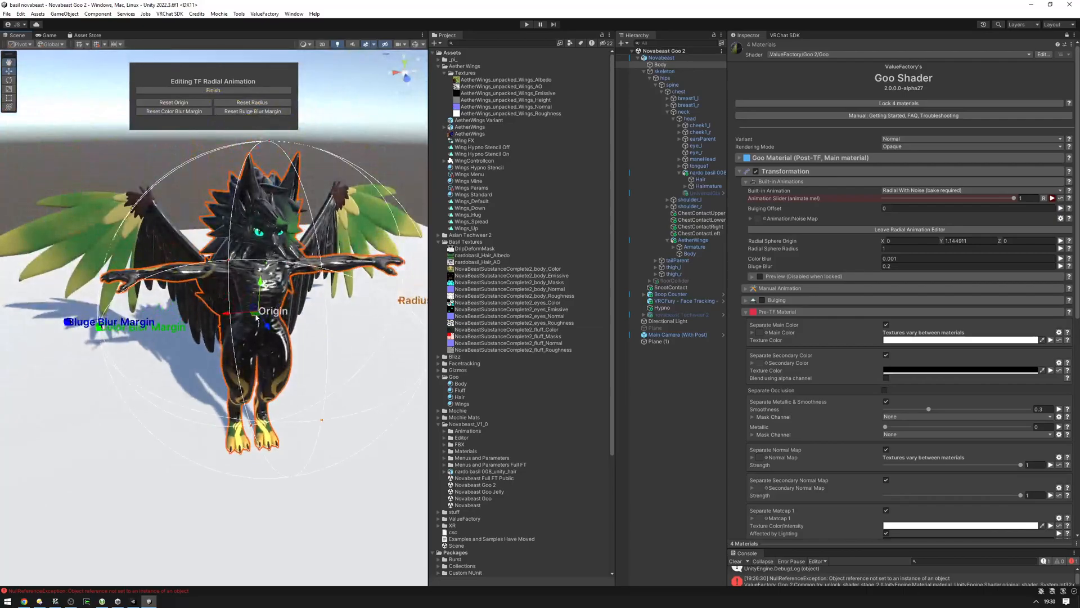
Enlarge the radial sphere's radius to about 2.94, move its origin to about 0.14 on Z, and finish the radial editing
right_drag(256, 316, 208, 252)
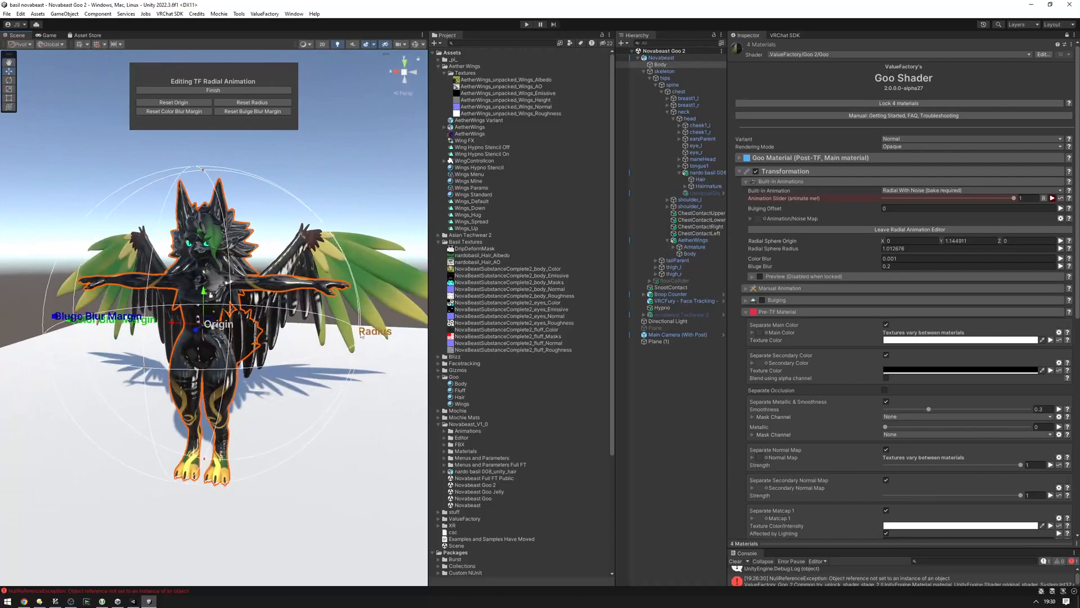
drag(441, 338, 509, 340)
right_drag(388, 332, 176, 398)
drag(219, 372, 222, 486)
right_drag(221, 486, 620, 321)
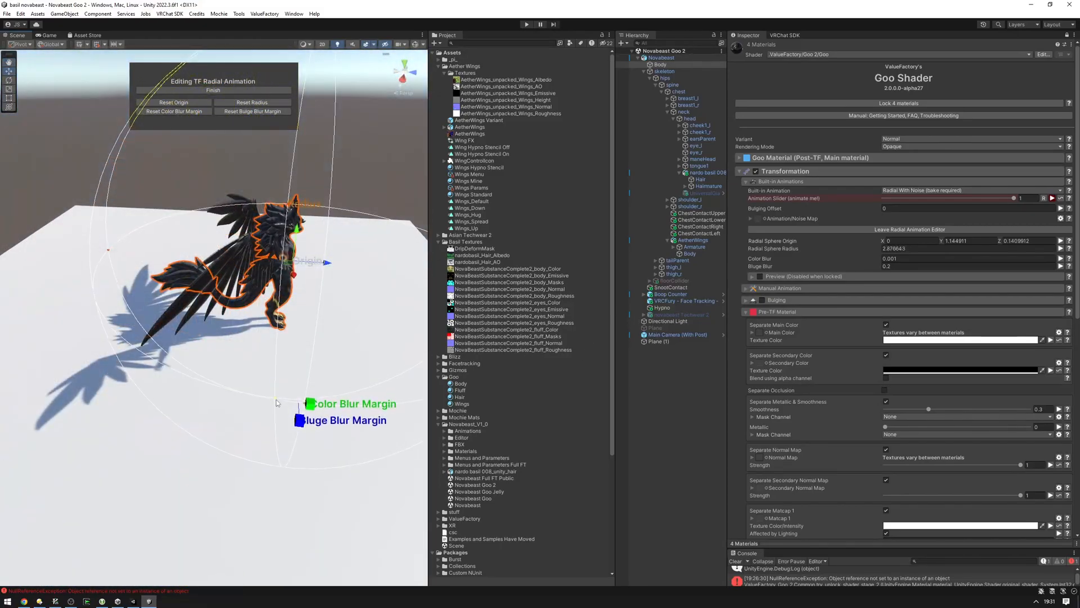
right_drag(277, 405, 72, 342)
click(211, 90)
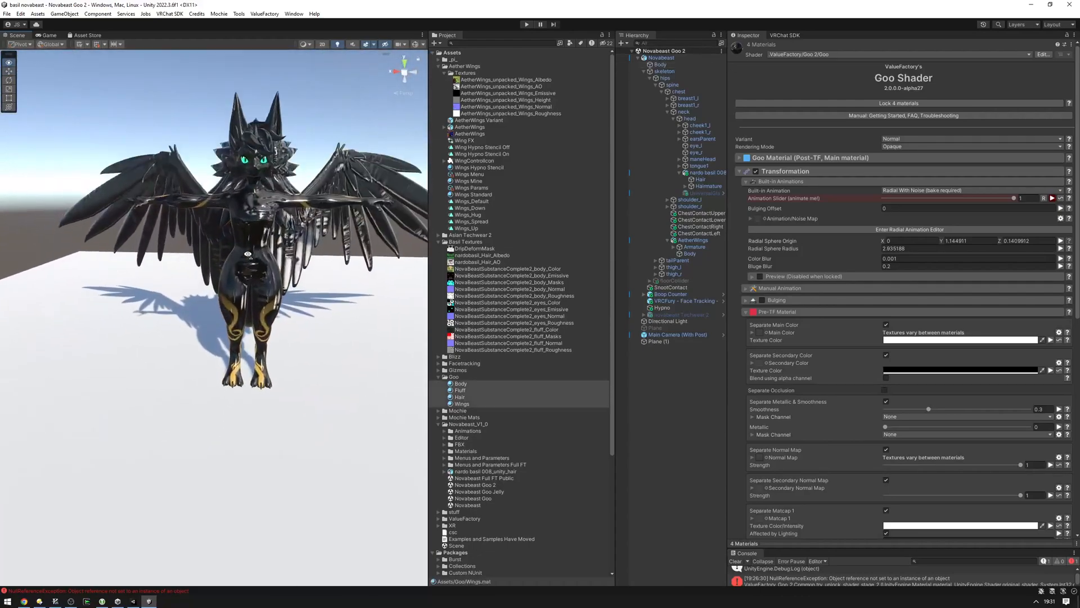
Set the animation slider of the four Goo materials to 0 and turn on the transformation preview
drag(1012, 199, 896, 210)
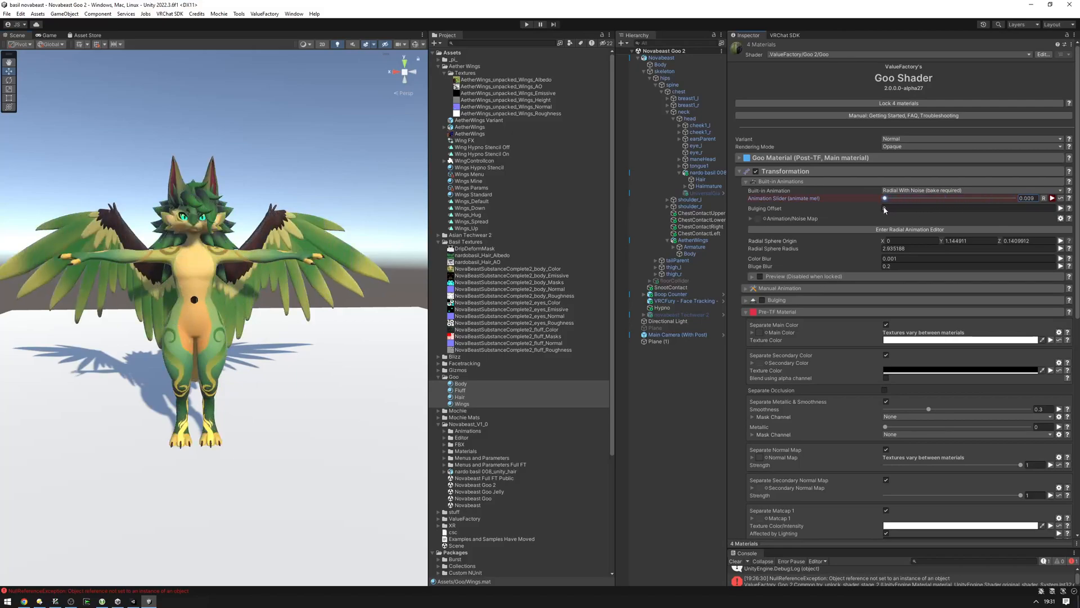
click(759, 276)
click(889, 285)
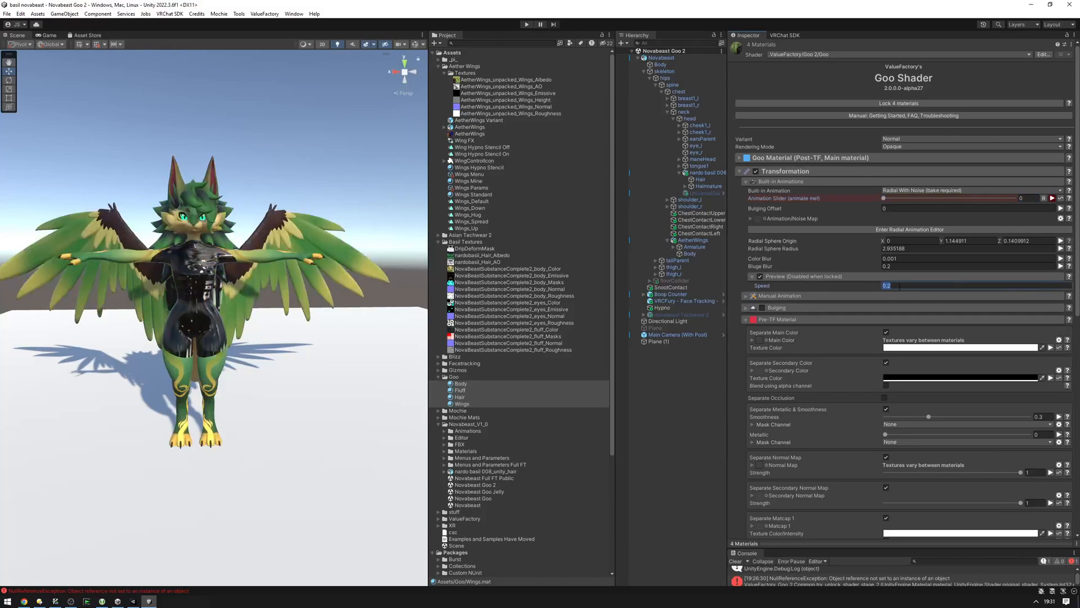
alt+drag(266, 229, 220, 231)
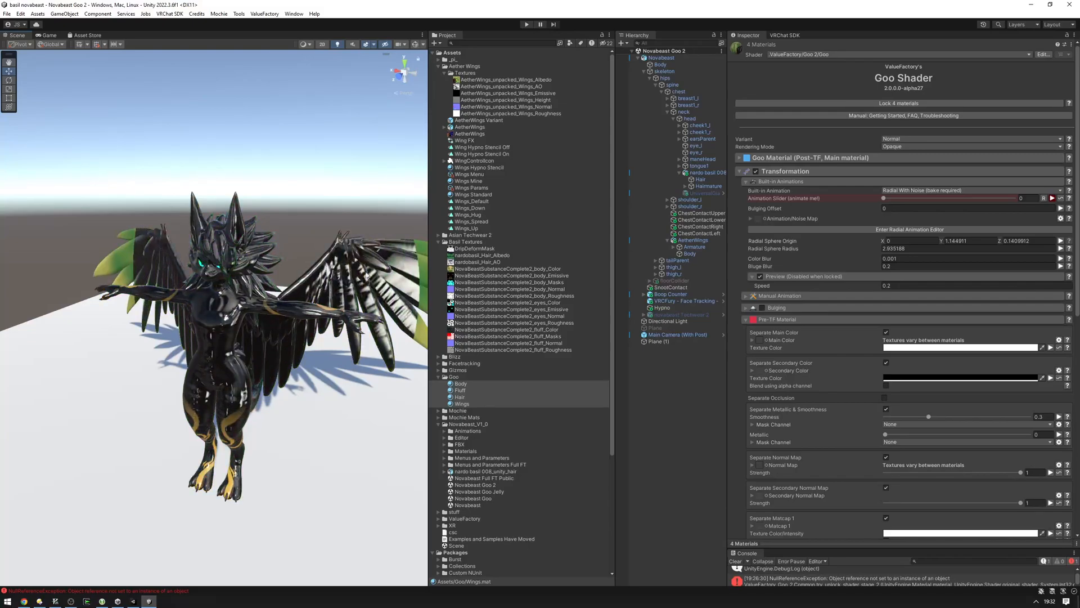
Assign the Noise - Cobblestone texture as the animation/noise map and review the map's tiling and offset settings
click(764, 219)
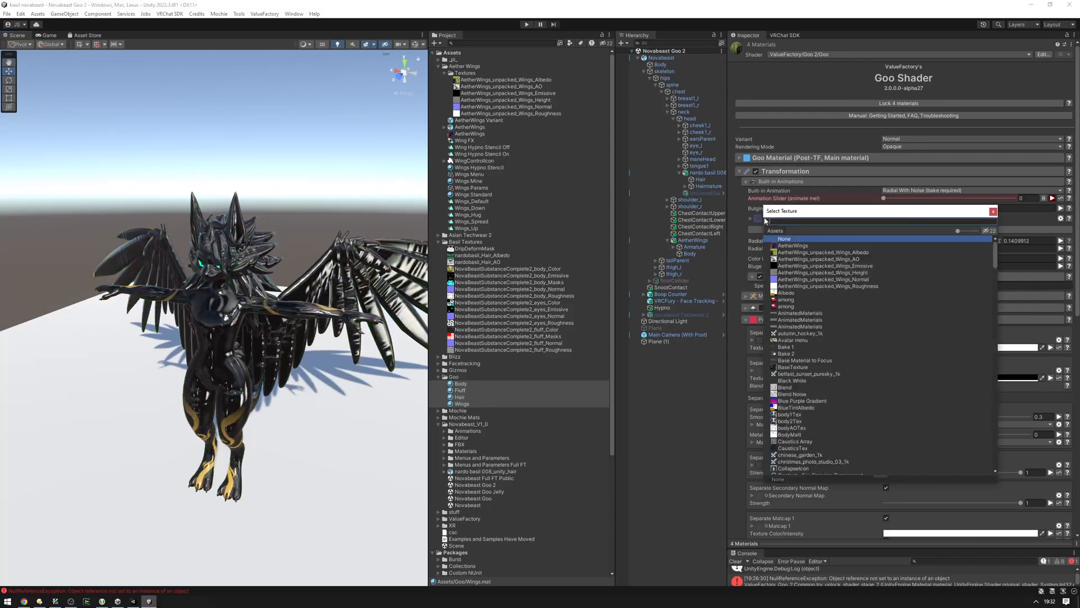
text(noise)
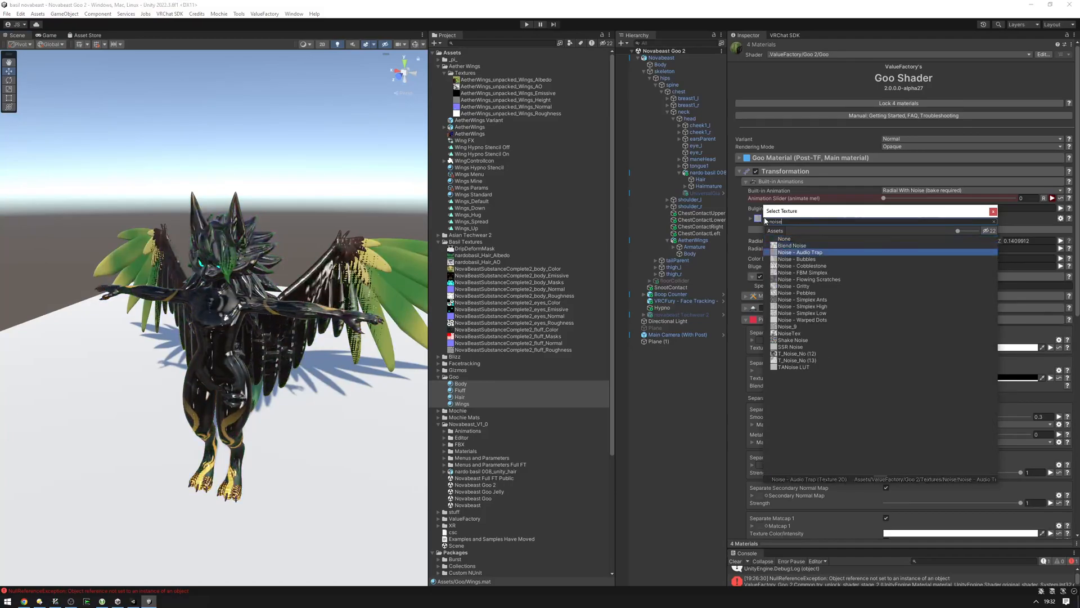
key(Down)
key(Down)
key(Down)
key(Up)
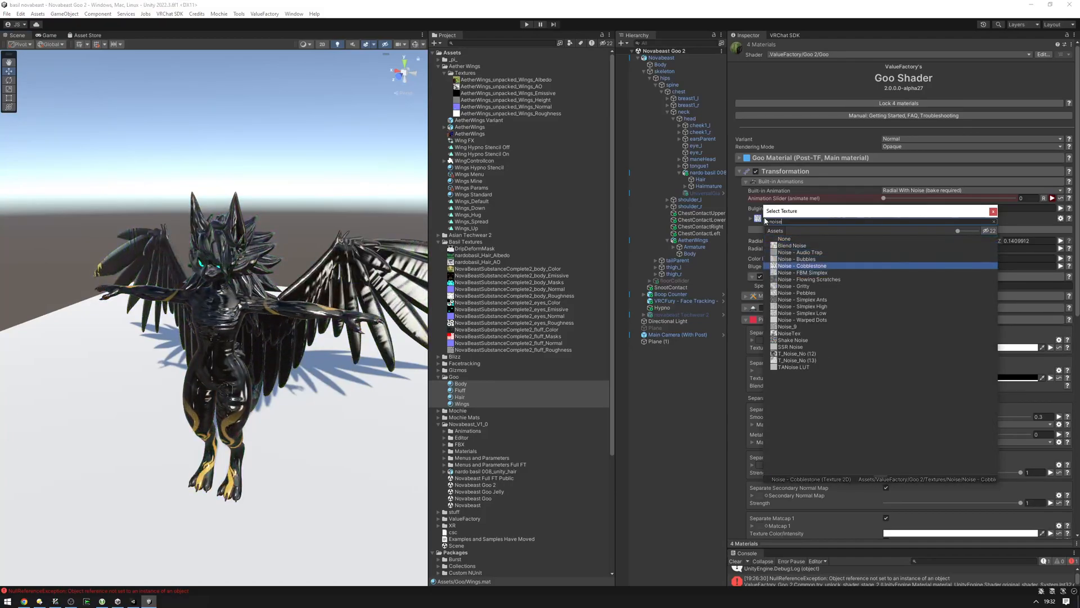
key(Return)
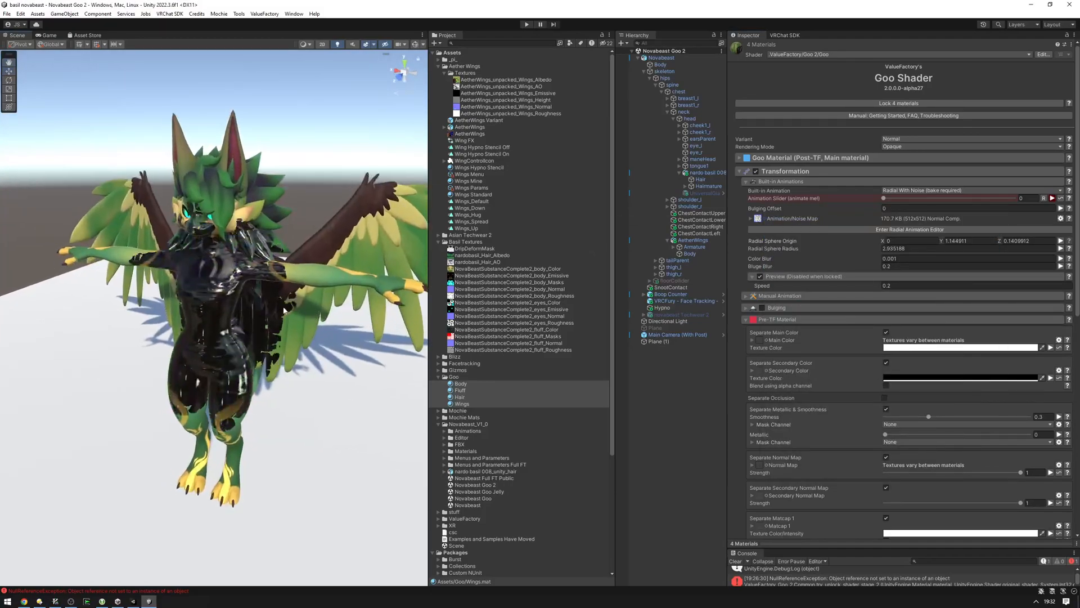
alt+drag(284, 310, 349, 265)
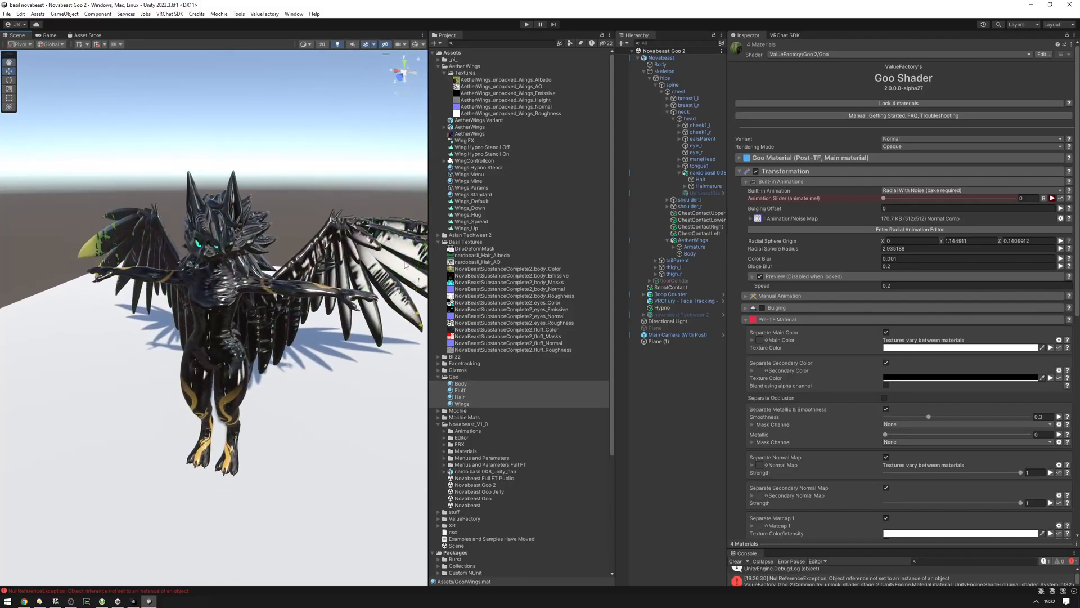
click(804, 219)
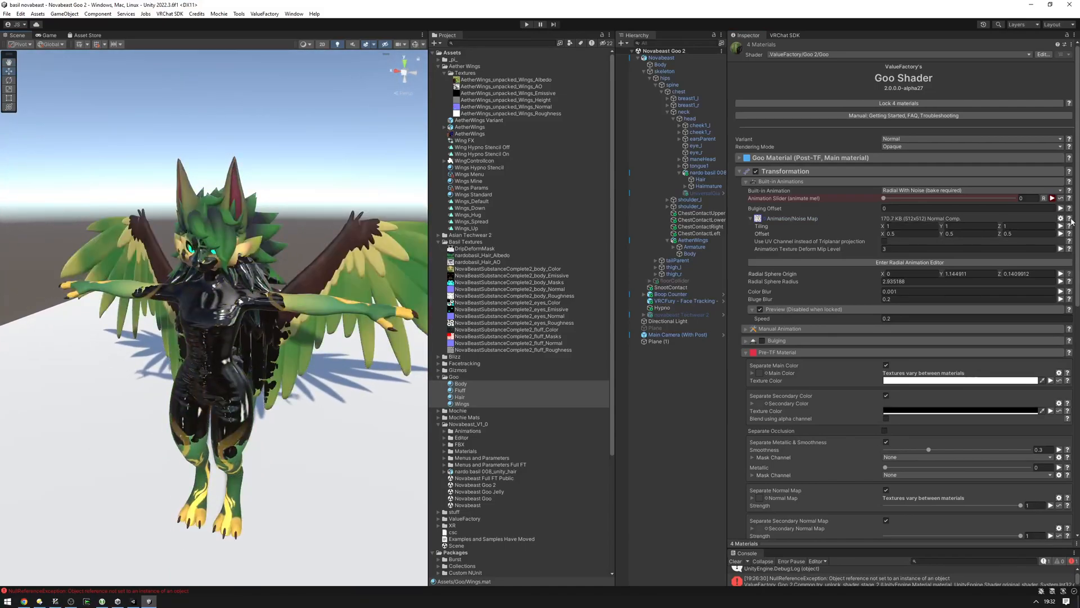
click(786, 222)
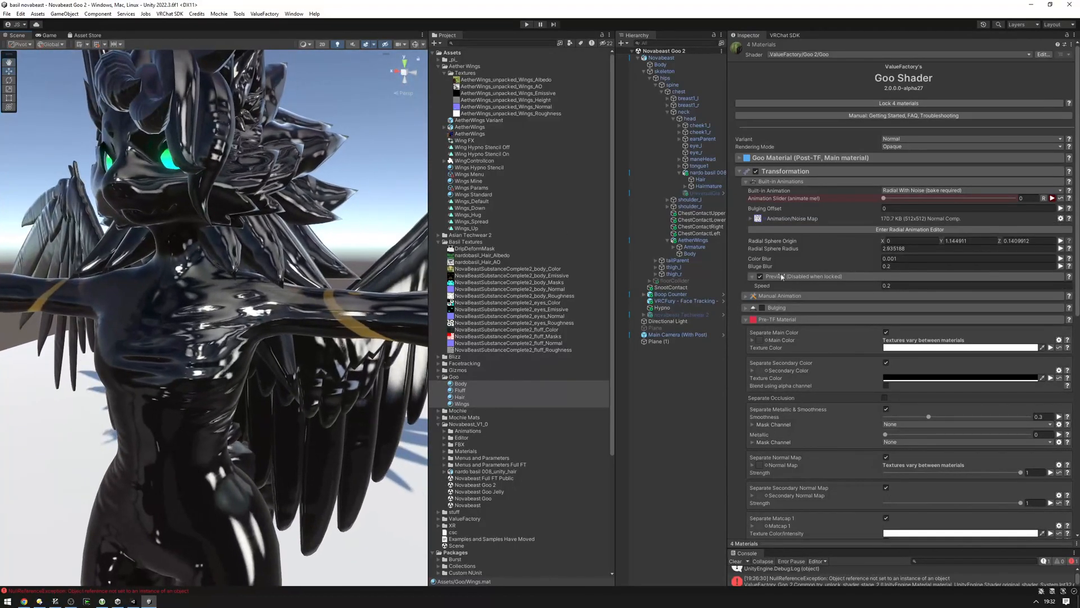
Turn off the transformation preview and set the animation slider to about 0.132 to inspect the transition edge on the arm
click(760, 277)
mouse_move(883, 198)
mouse_down()
mouse_move(909, 198)
mouse_move(900, 199)
mouse_up()
middle_drag(385, 229, 364, 220)
scroll(364, 219, up, 10)
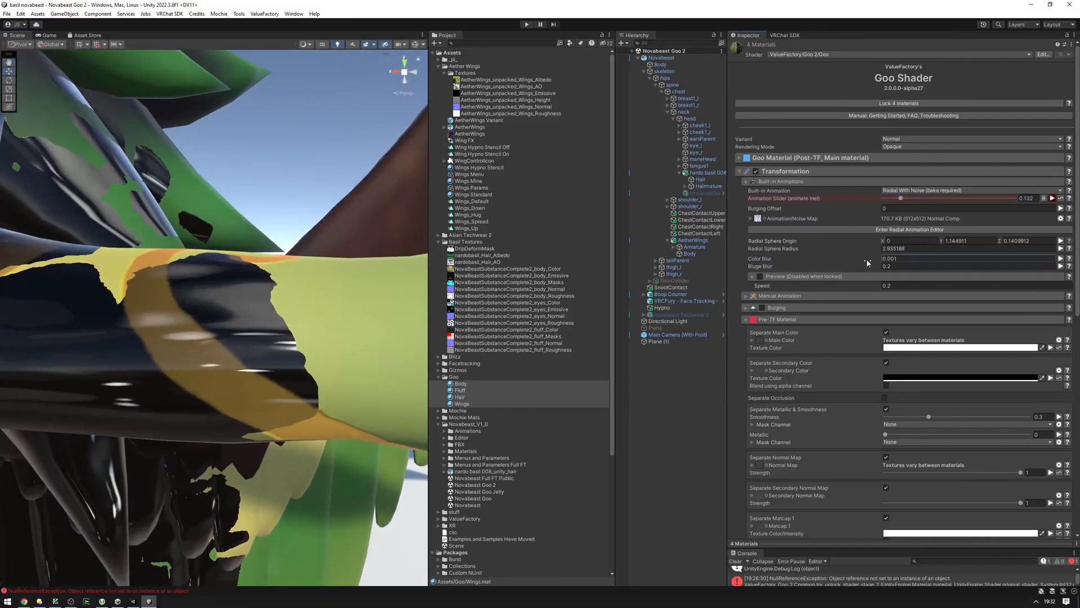
Set the color blur to 0.03 and check the softened transition edge on the avatar
drag(867, 263, 869, 261)
key(s)
right_drag(273, 223, 158, 220)
key(d)
Enable bulging with a size of 2.5 and a bulge blur of 0.23, checking it with the animation slider at about 0.174
click(785, 309)
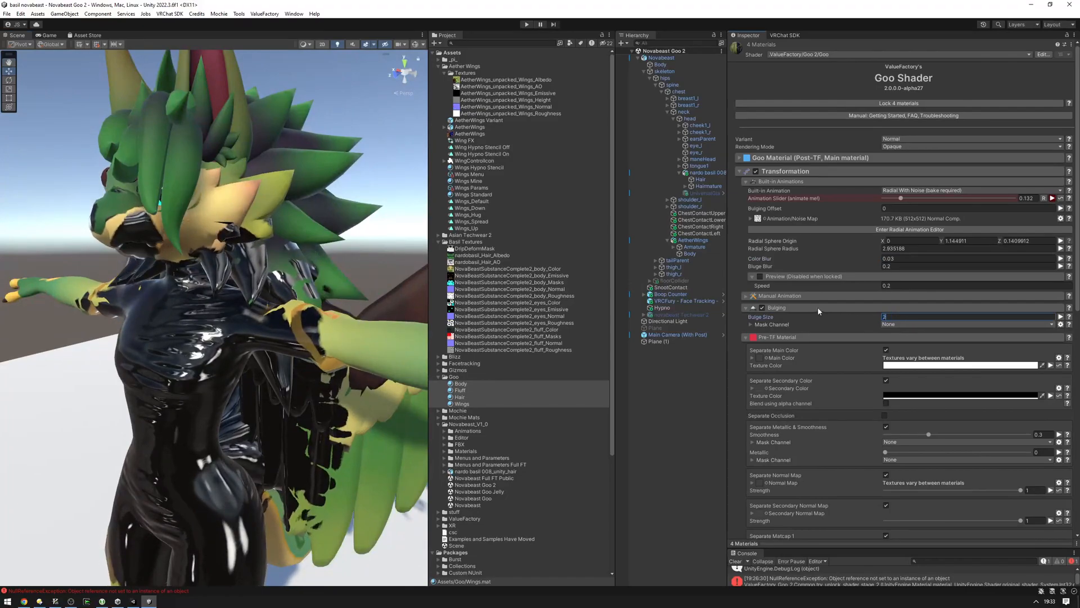
key(Return)
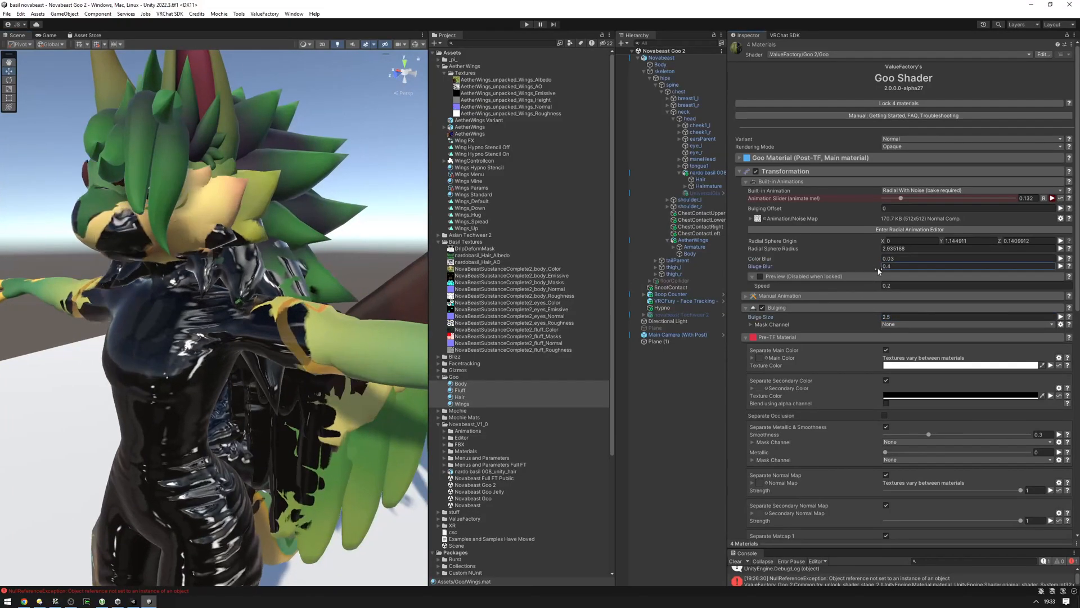
drag(879, 270, 875, 275)
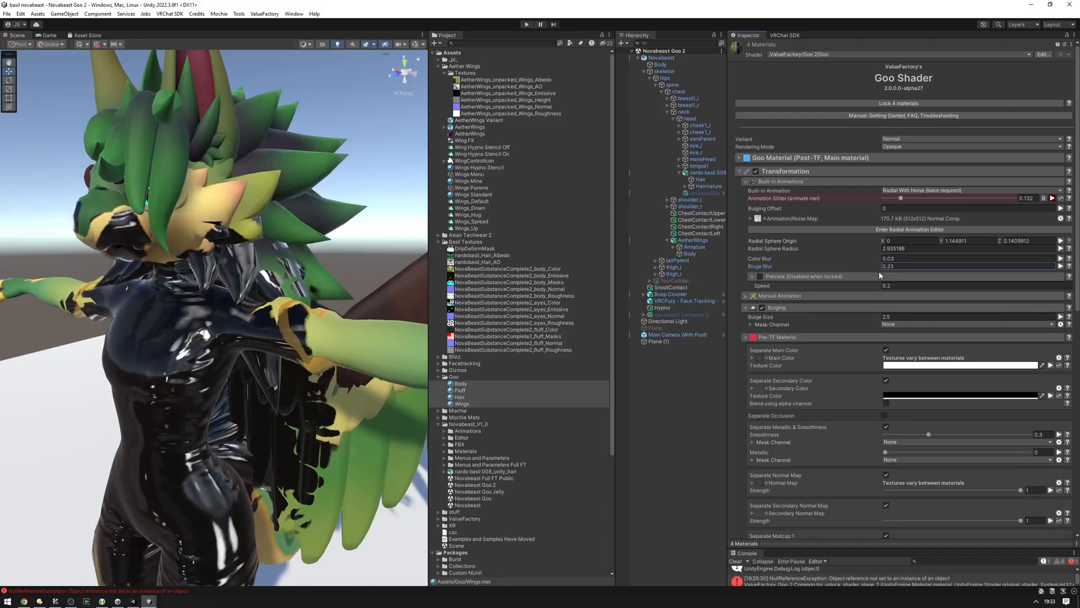
drag(901, 198, 907, 205)
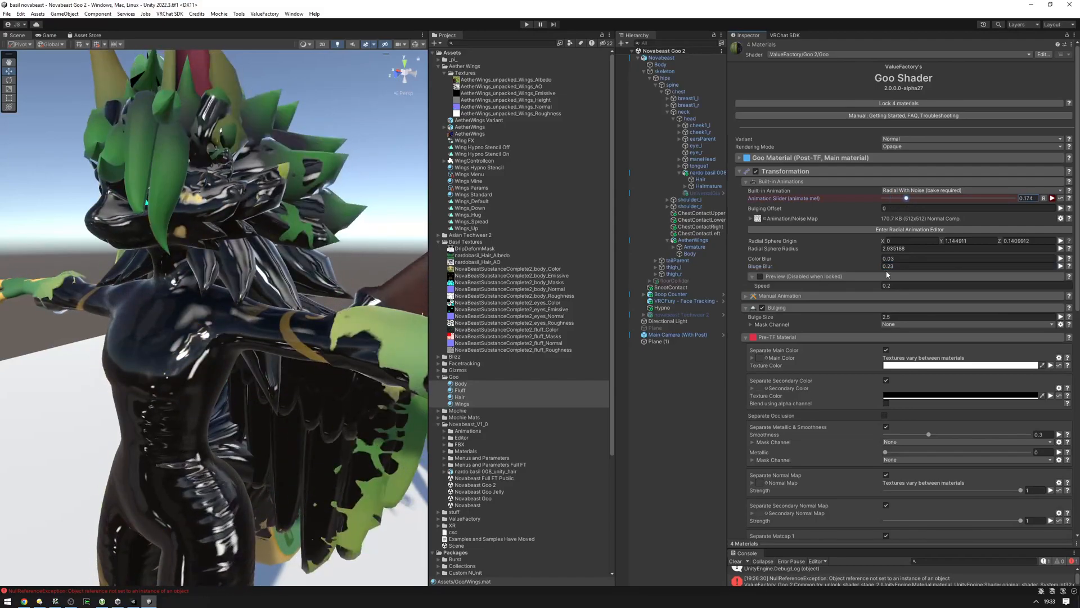
Open the radial animation editor to view the sphere's origin on the avatar, and leave the editor
click(910, 229)
click(228, 192)
key(s)
mouse_move(220, 228)
right_down()
mouse_move(130, 253)
mouse_move(207, 279)
mouse_move(231, 259)
mouse_move(228, 219)
right_up()
key(d)
key(w)
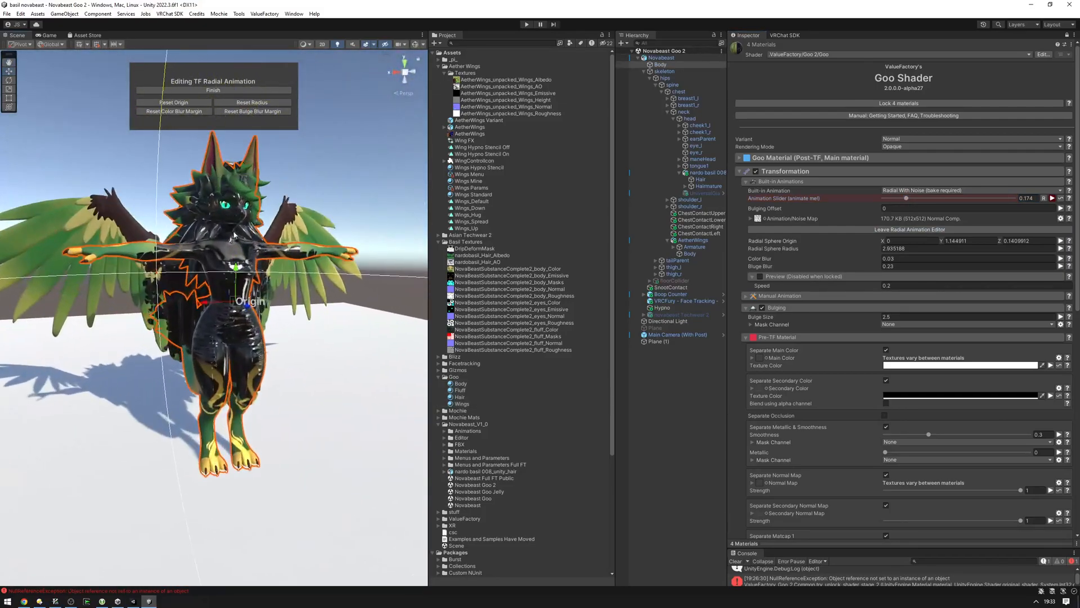
click(890, 230)
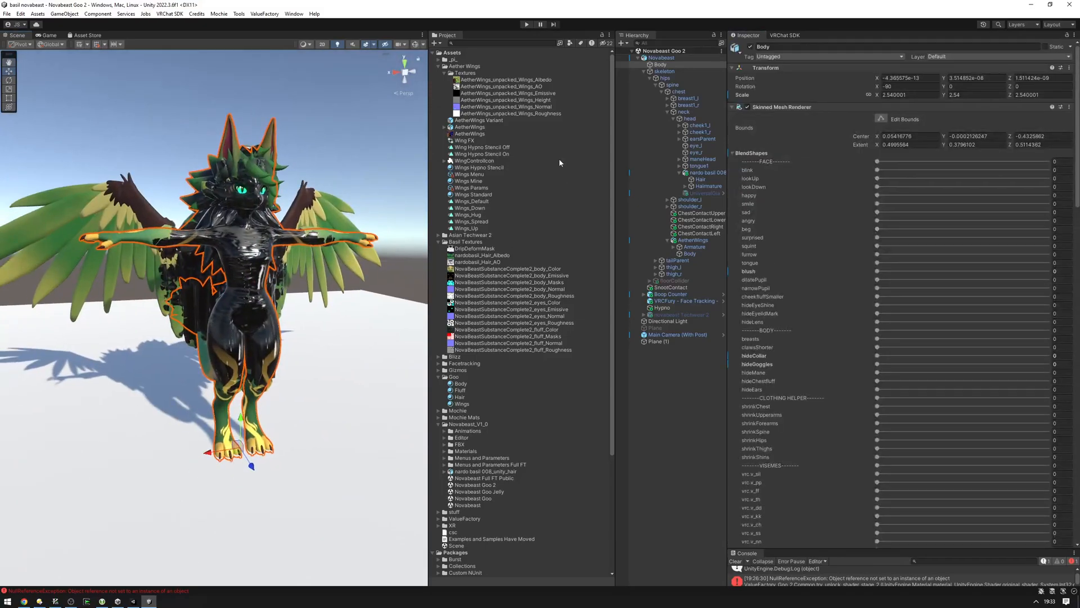
Turn the transformation preview back on from the Body material and examine the animation across the avatar's body and wings
click(459, 383)
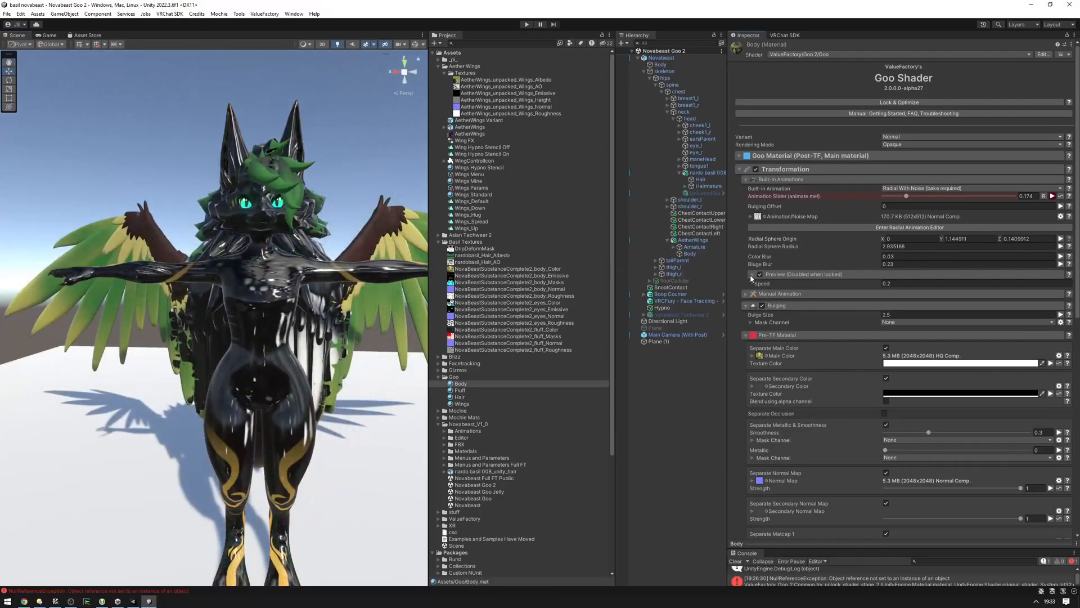
right_drag(275, 239, 254, 225)
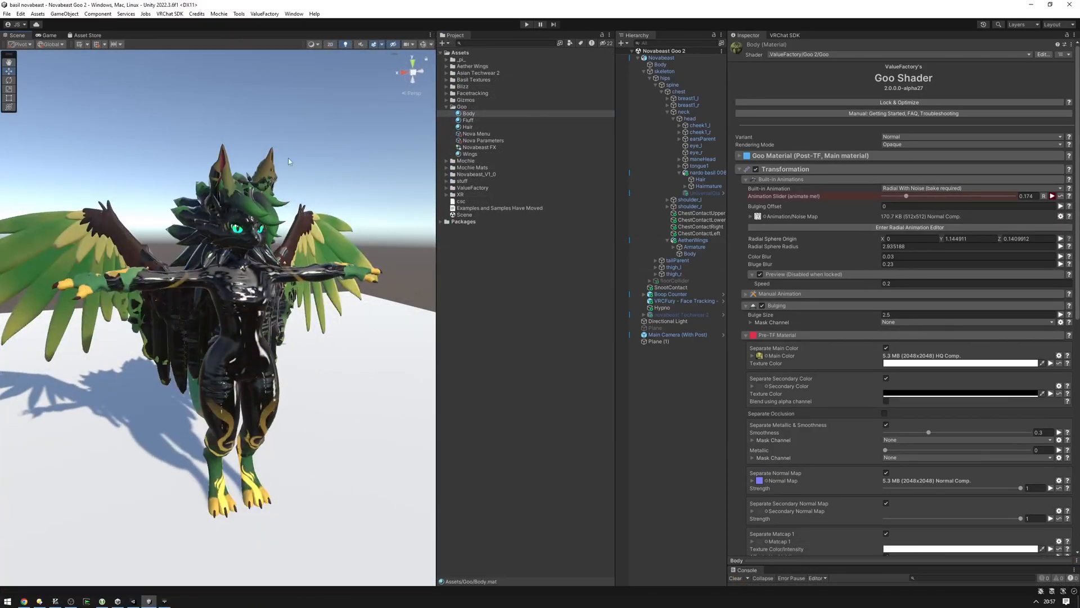
mouse_move(288, 157)
right_down()
mouse_move(223, 147)
mouse_move(330, 147)
mouse_move(279, 141)
right_up()
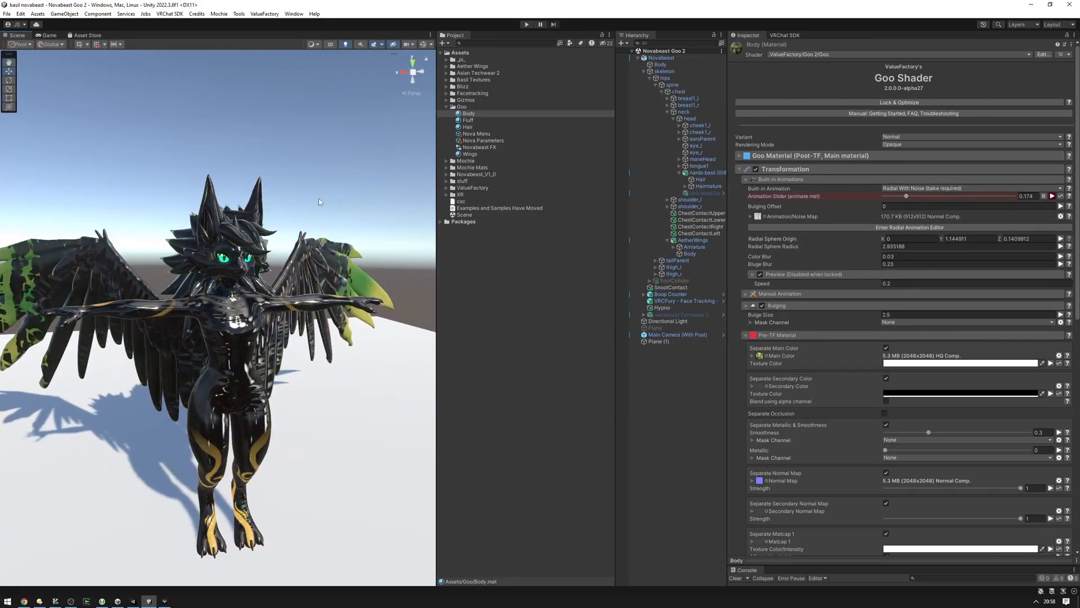
key(w)
mouse_move(318, 201)
right_down()
mouse_move(299, 205)
mouse_move(340, 207)
mouse_move(297, 210)
mouse_move(328, 203)
right_up()
key(s)
key(a)
key(s)
key(w)
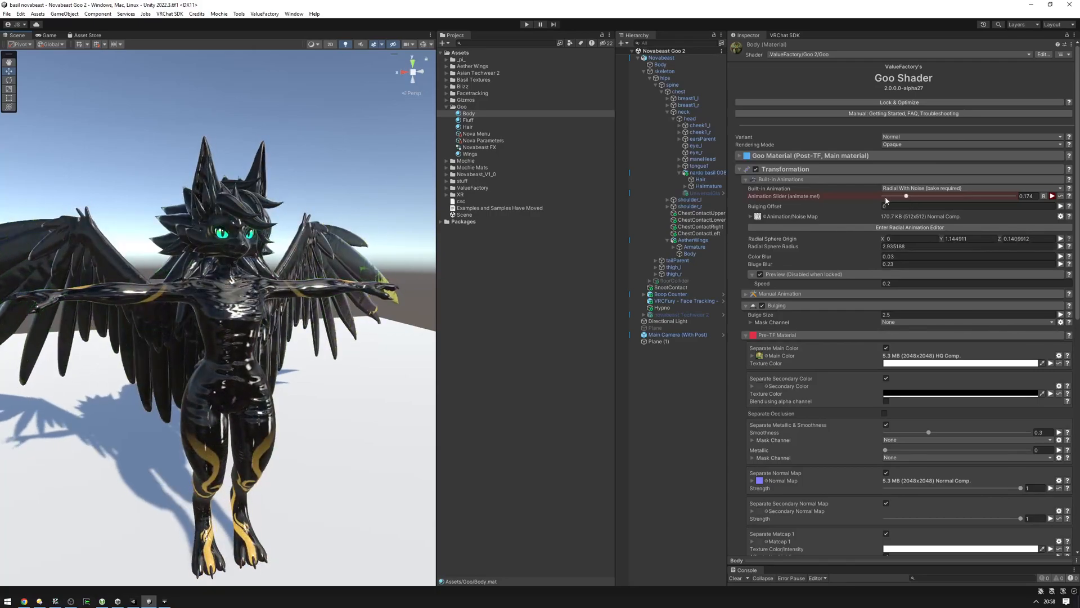
Turn off the preview for the Body, Fluff, Hair and Wings materials together and set their animation slider to 0
click(886, 196)
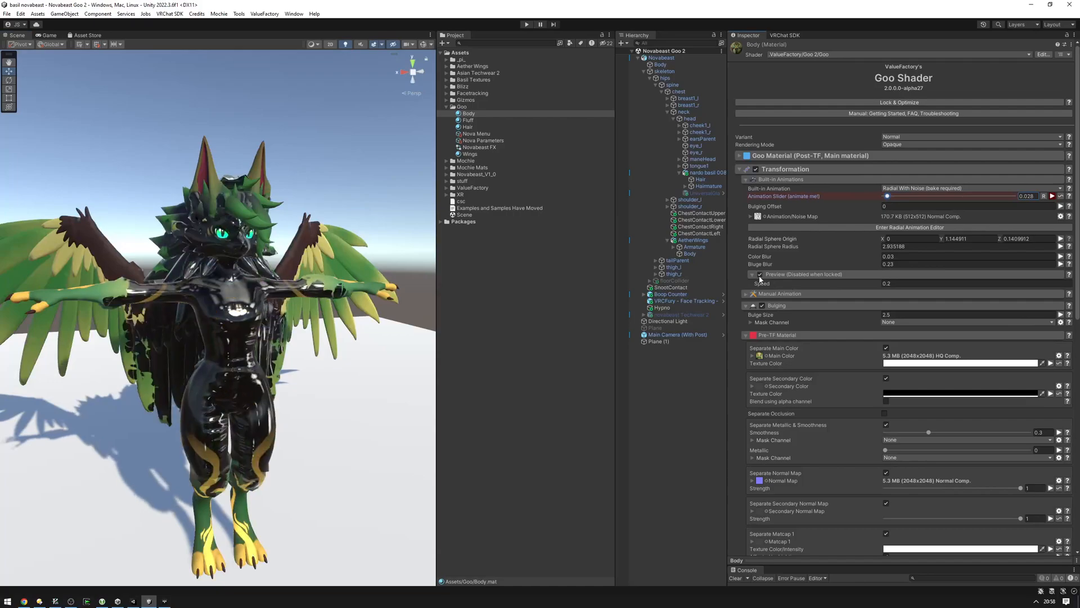
shift+click(468, 126)
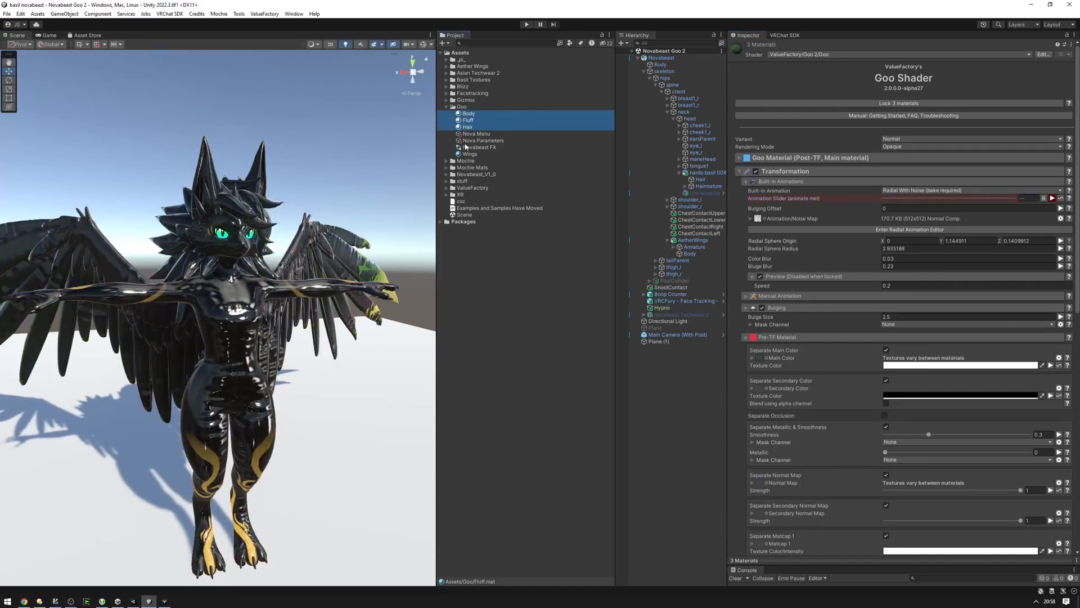
ctrl+click(469, 154)
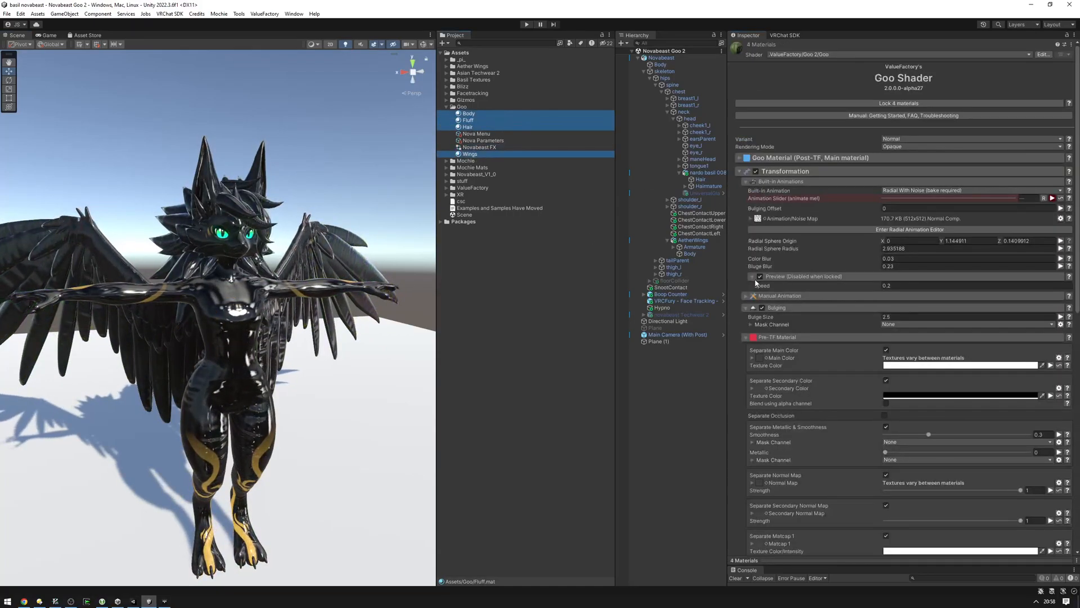
click(760, 276)
drag(982, 200, 774, 192)
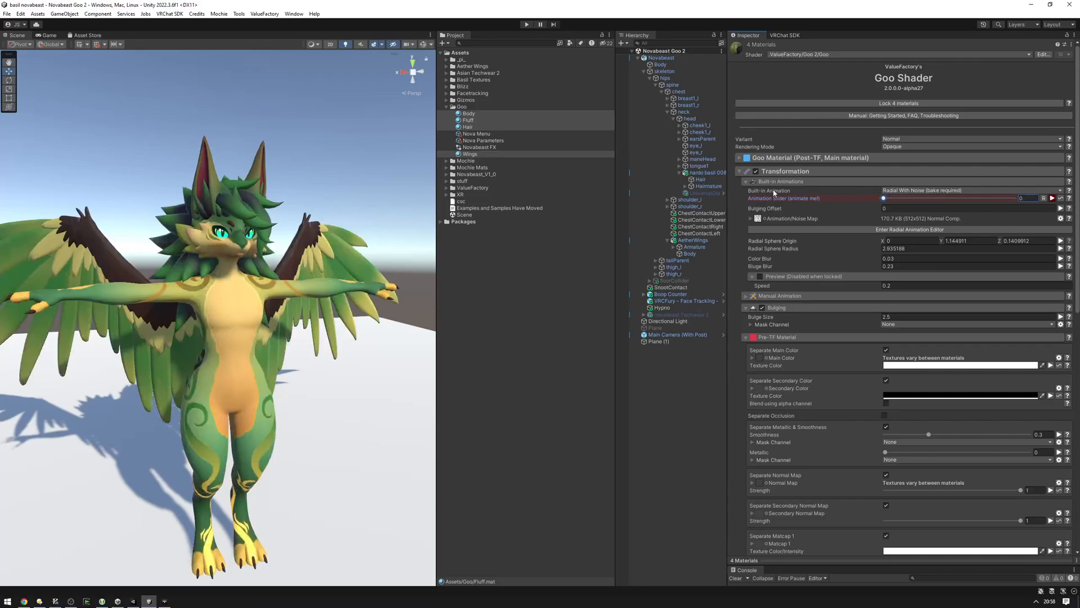